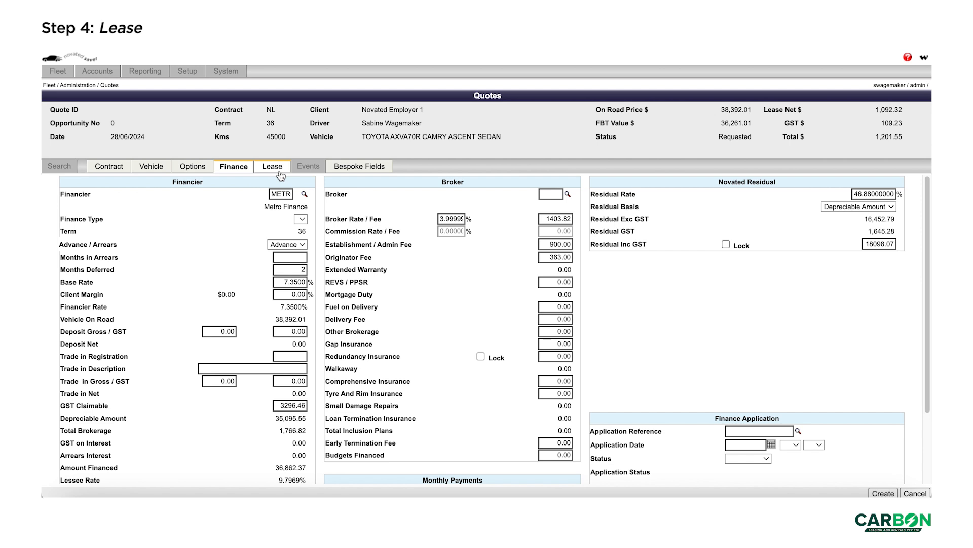
Step: In the quote's lease details, set the fuel cost per litre to 2.50
click(272, 167)
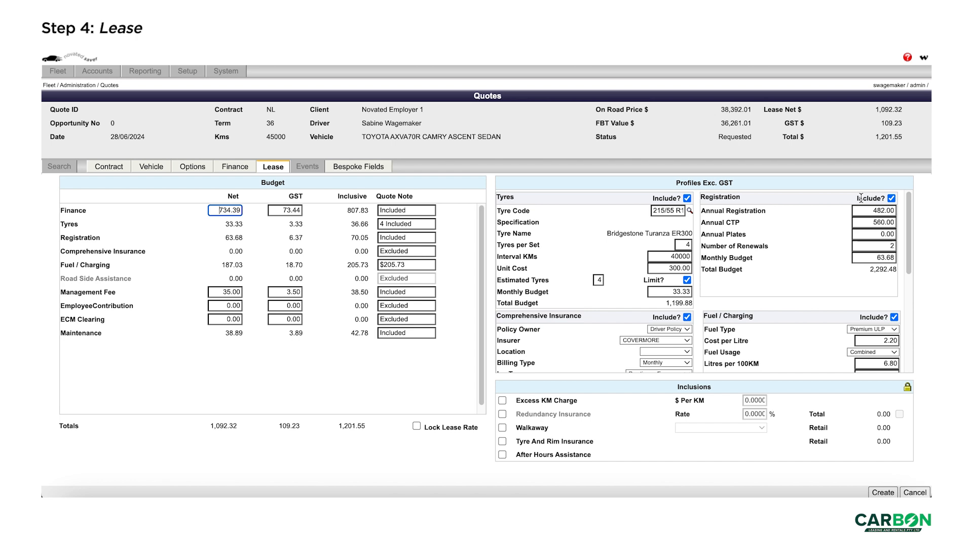
scroll(835, 281, down, 2)
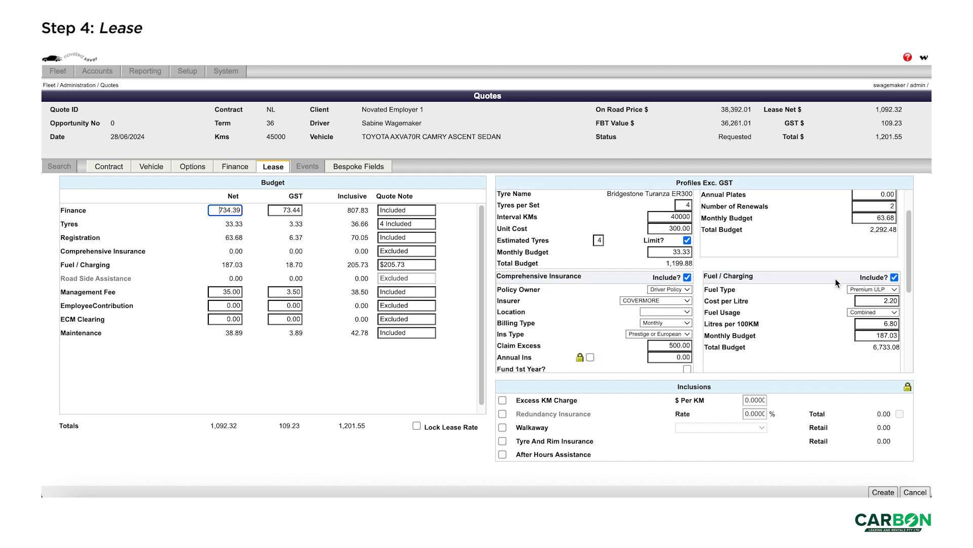
scroll(836, 279, down, 2)
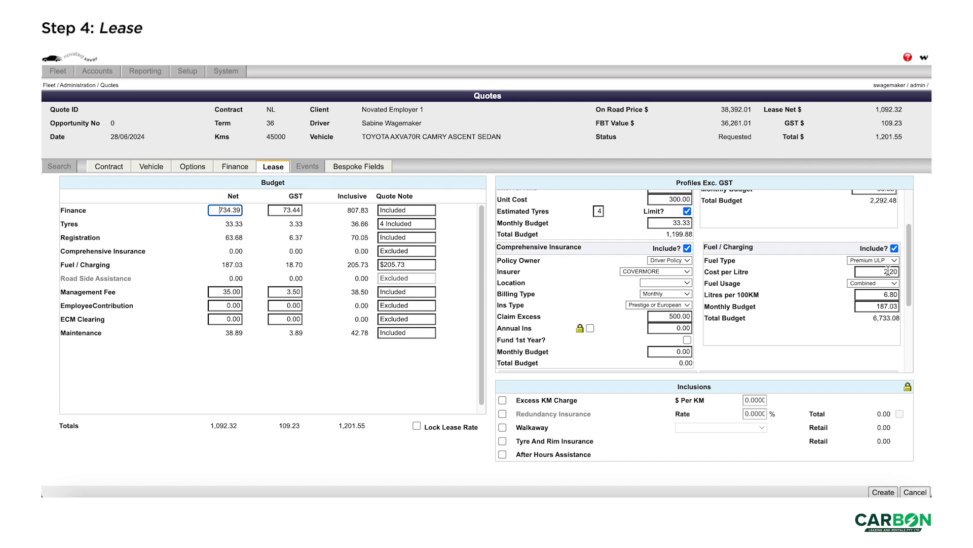
drag(874, 272, 907, 275)
text(2.50)
key(Tab)
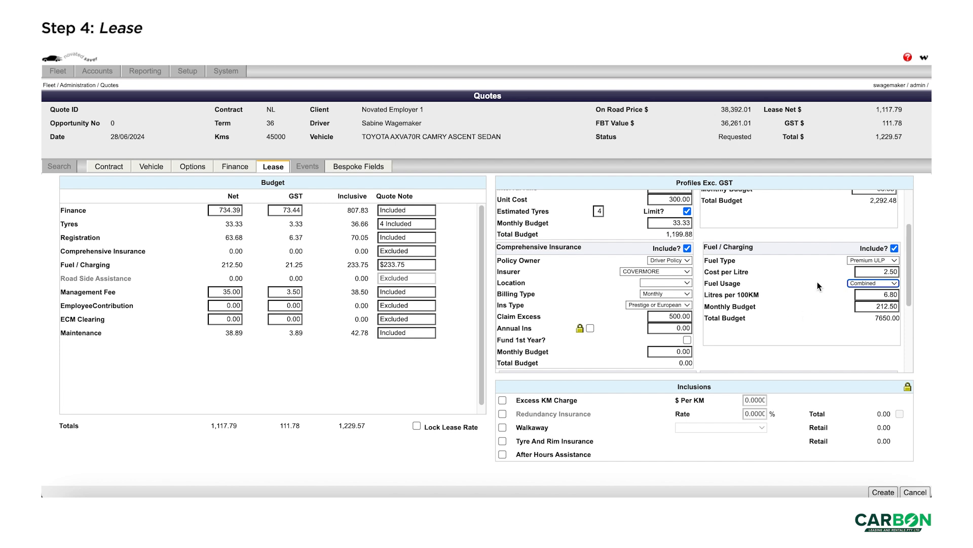
Step: Review the tyre profile's tyre code and the contracted kilometres in the quote header
scroll(808, 272, up, 3)
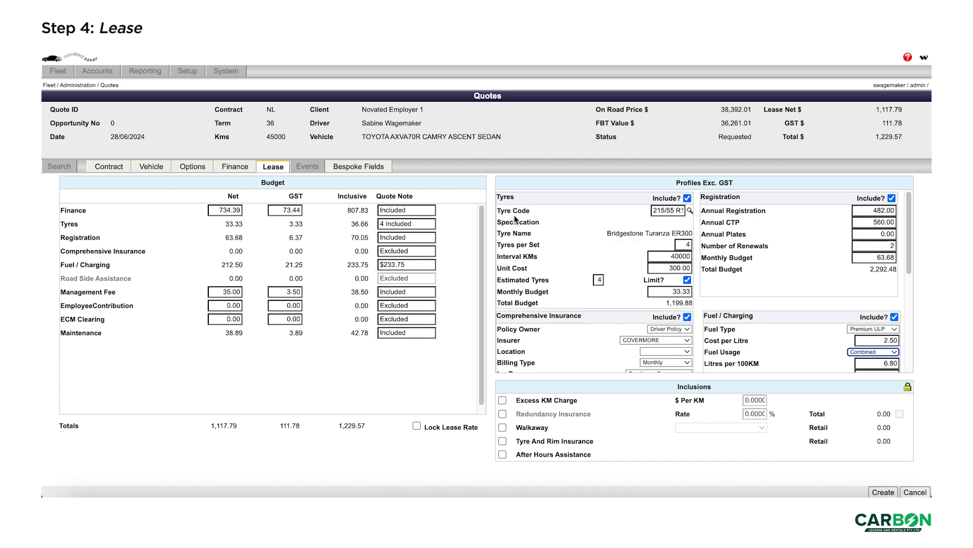
click(667, 210)
drag(266, 137, 285, 133)
click(567, 284)
Step: Set the comprehensive insurance annual premium to 1800 and lock that amount
scroll(704, 286, down, 2)
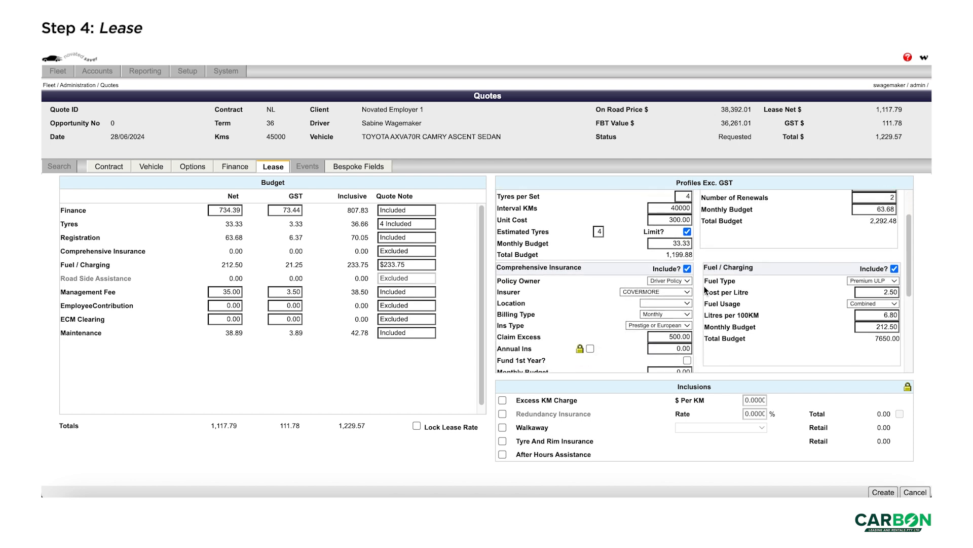
scroll(704, 286, down, 1)
scroll(703, 286, down, 1)
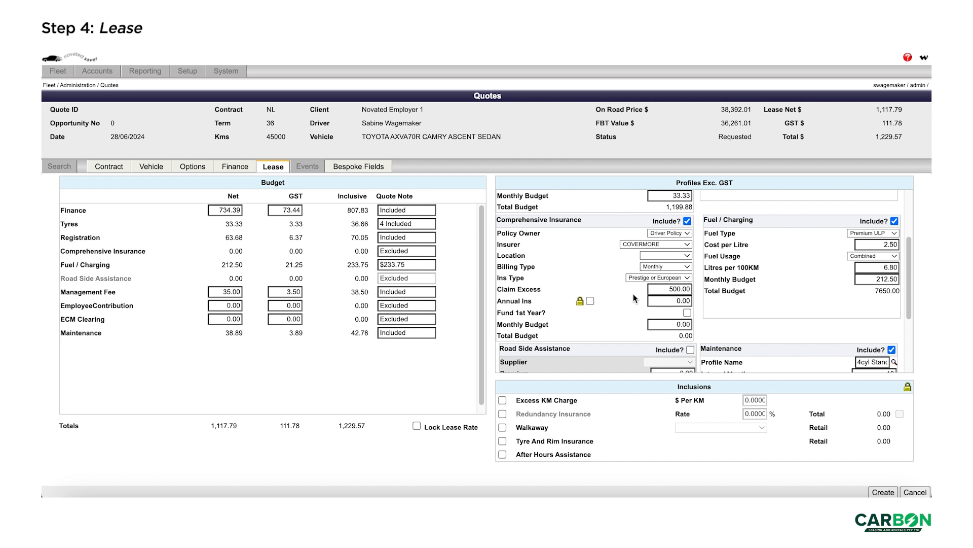
click(661, 302)
text(1800)
key(Tab)
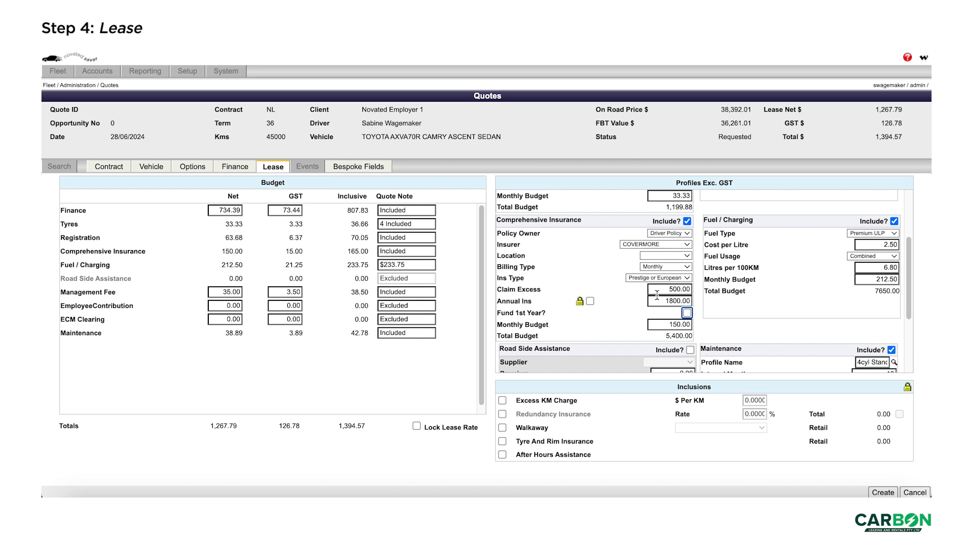
click(590, 301)
Step: Look through the first three pages of available maintenance profiles and close the lookup without choosing one
scroll(679, 314, down, 1)
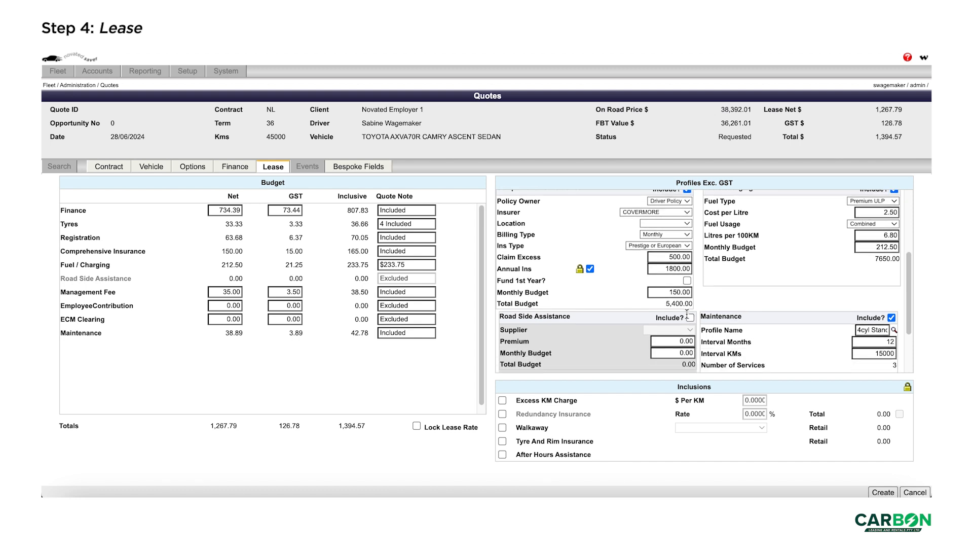
scroll(731, 308, down, 1)
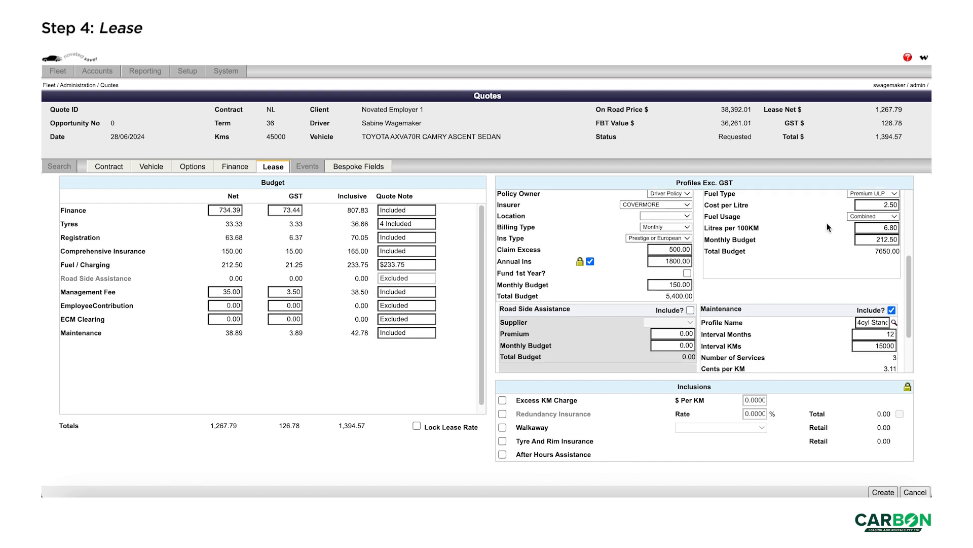
scroll(826, 223, up, 1)
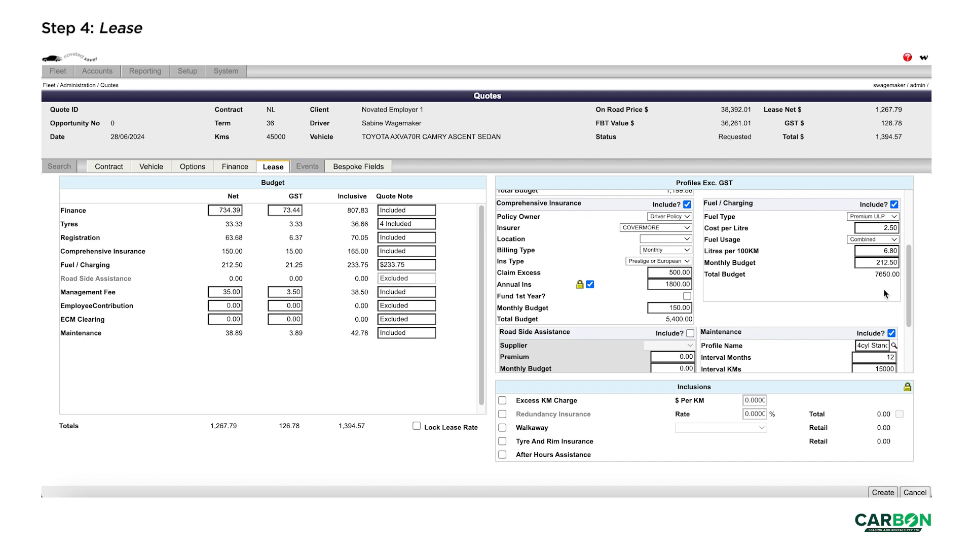
scroll(788, 266, down, 2)
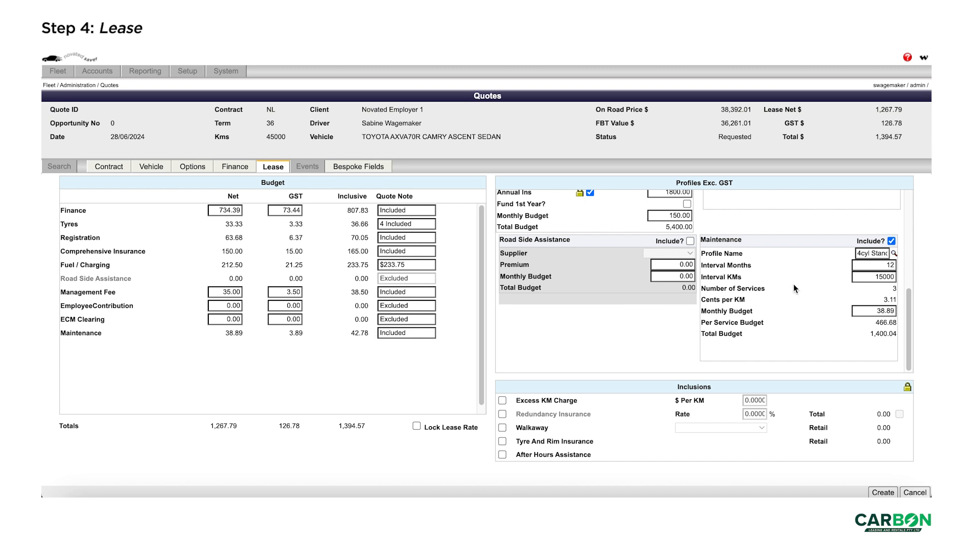
click(894, 253)
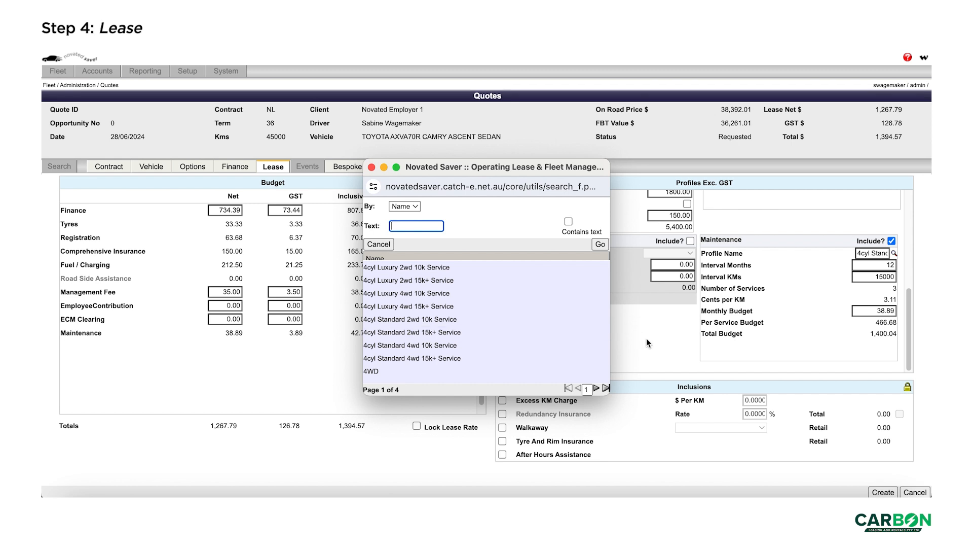
click(597, 388)
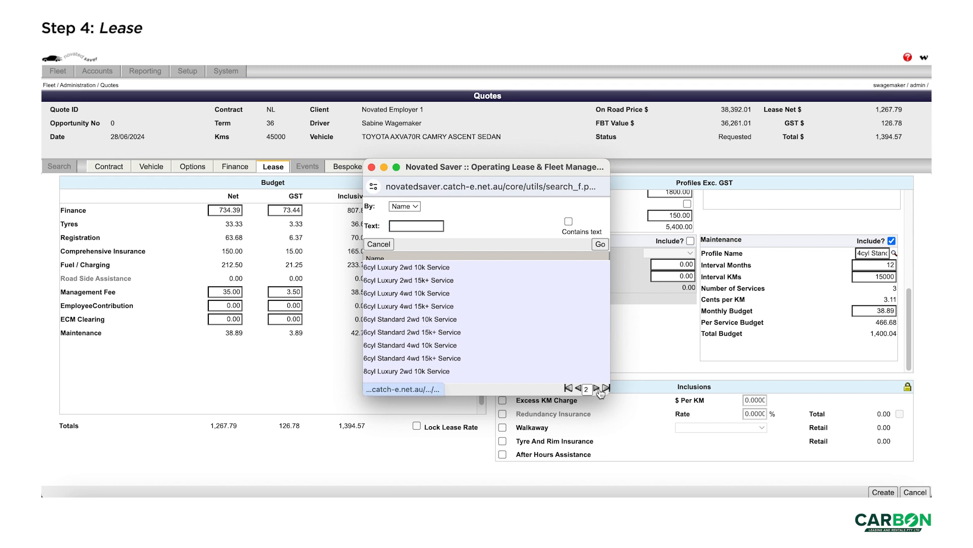
click(597, 388)
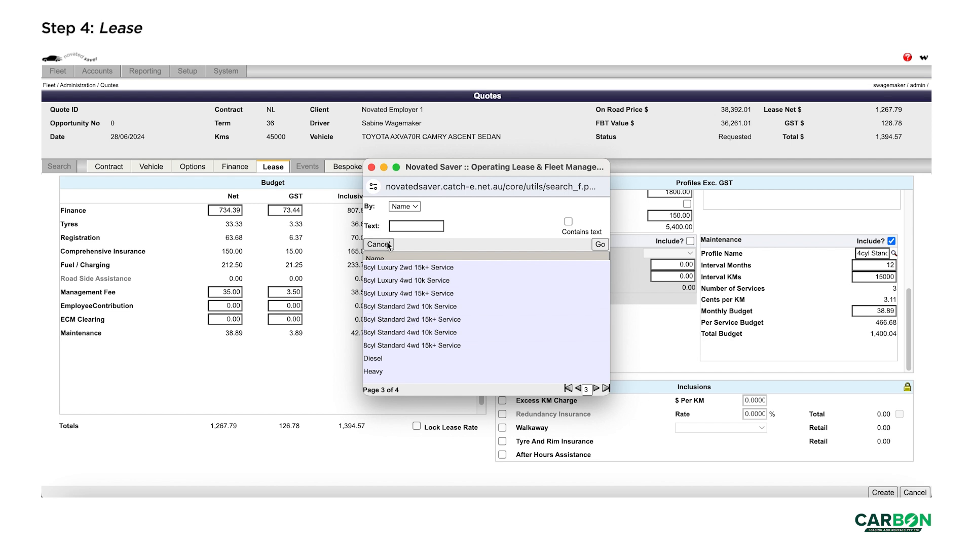
click(370, 167)
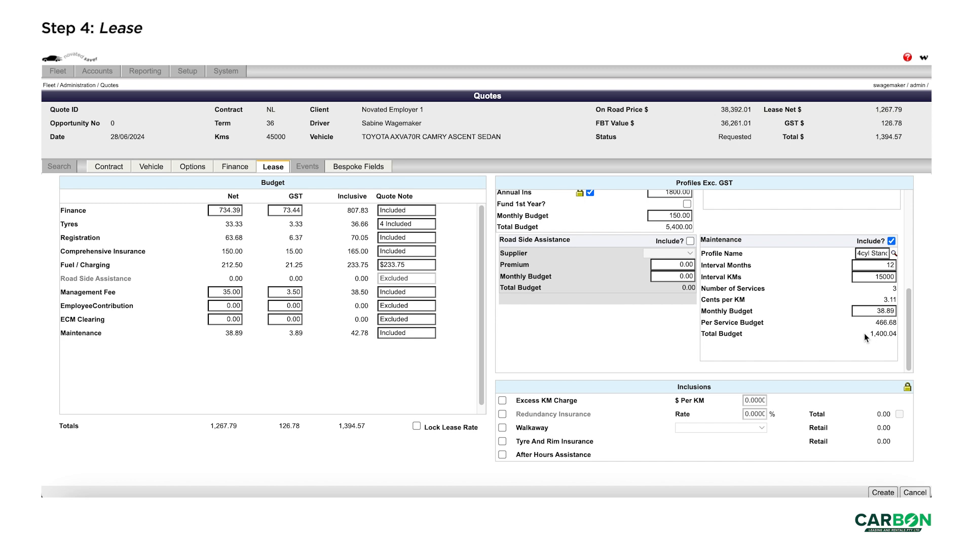
Step: Set the maintenance profile's monthly budget to 25
drag(877, 310, 897, 310)
click(882, 325)
click(876, 311)
key(BackSpace)
key(BackSpace)
key(BackSpace)
key(BackSpace)
key(BackSpace)
text(25)
key(Return)
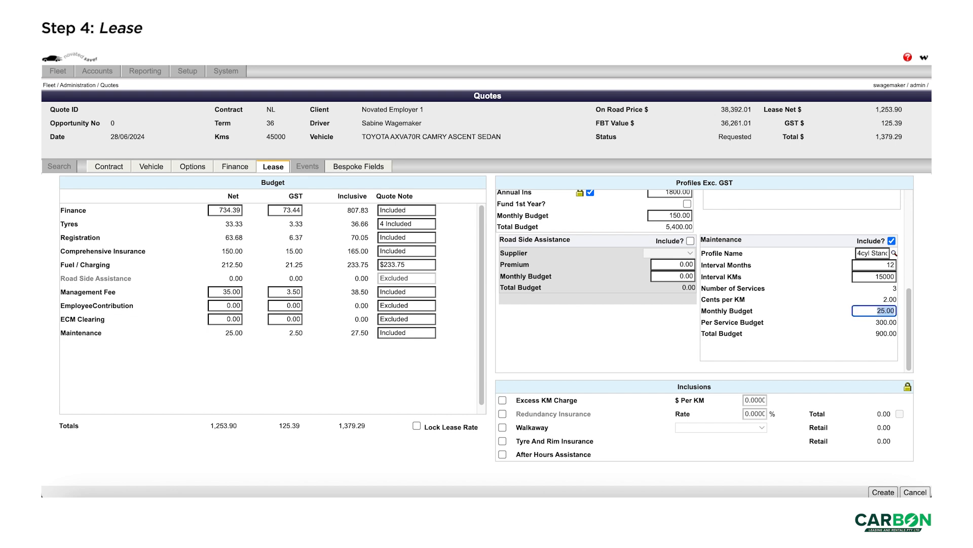
click(848, 327)
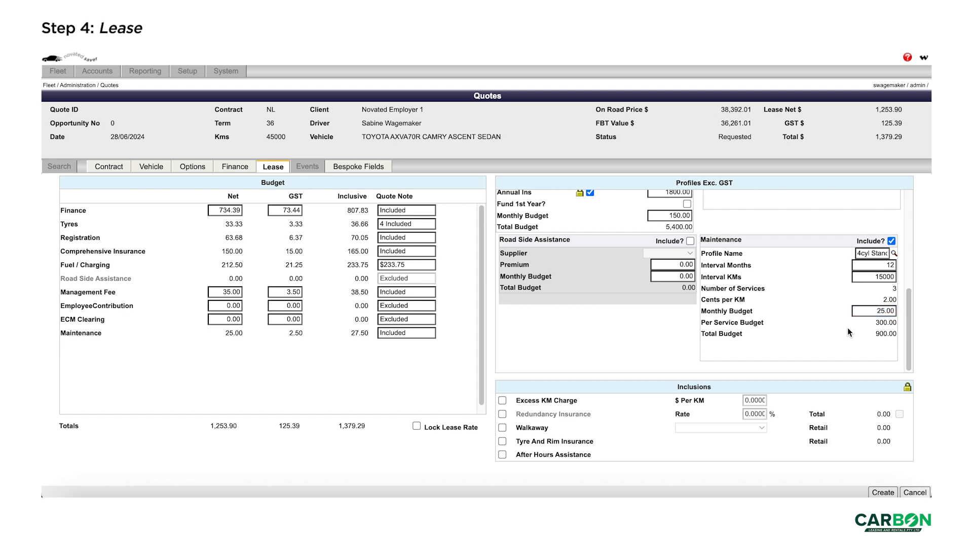